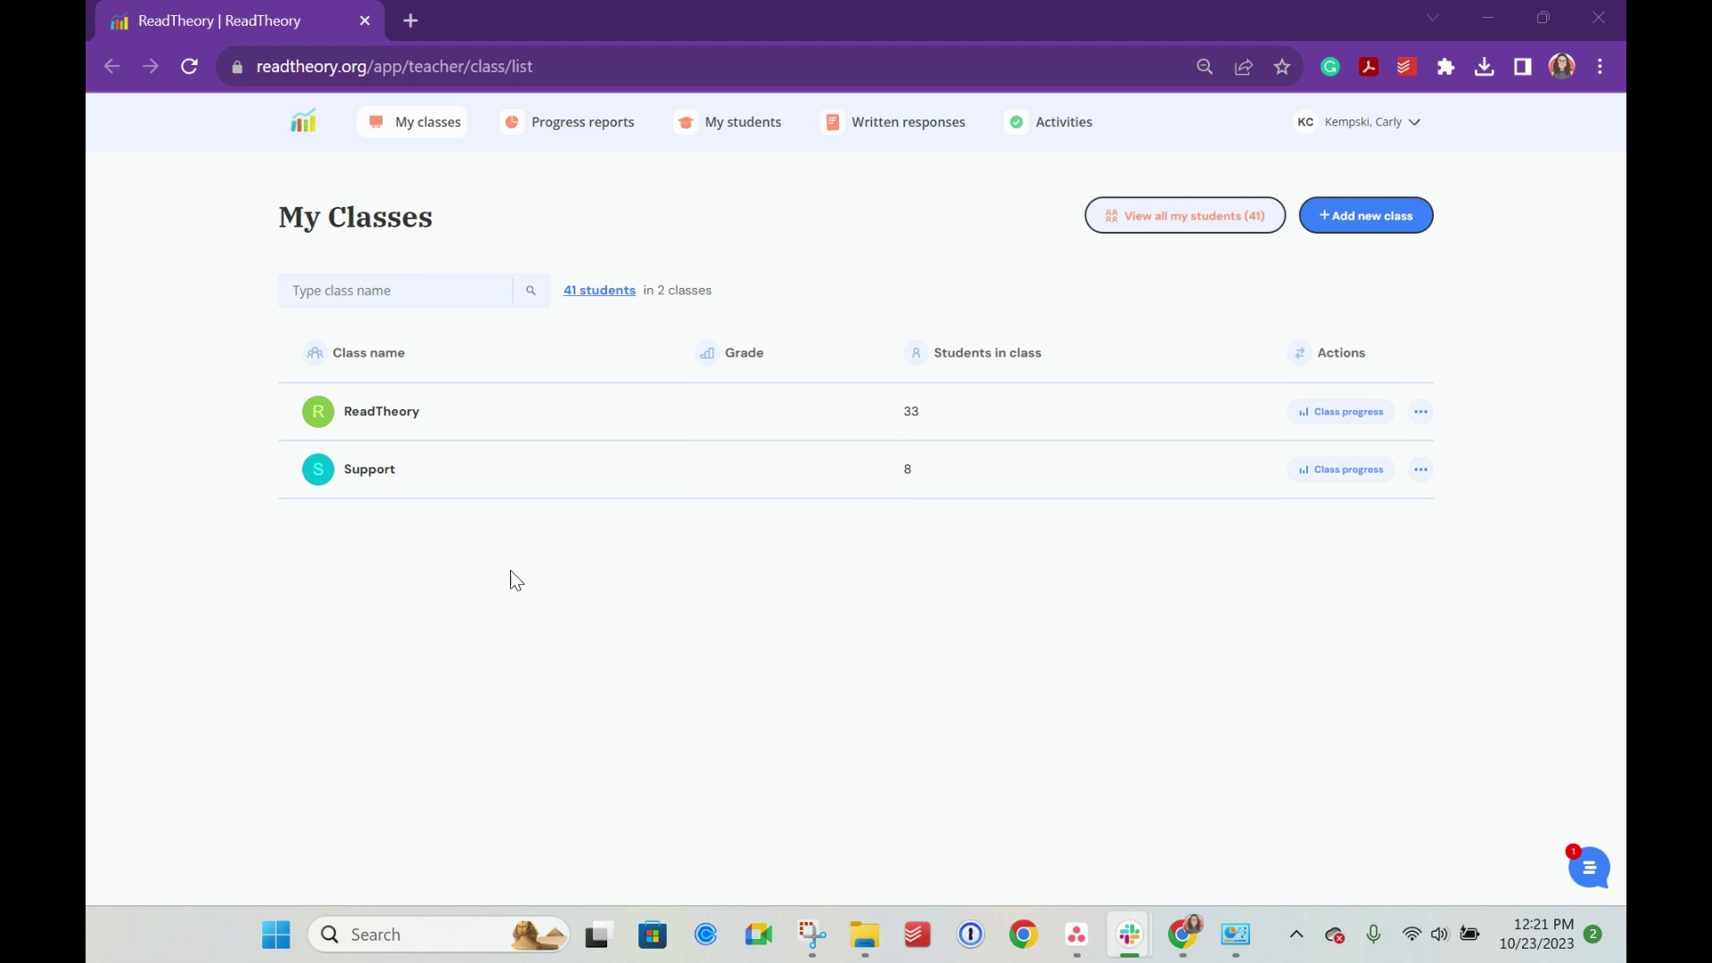
# Step: Open the Support class page from the teacher's class list
pyautogui.click(370, 471)
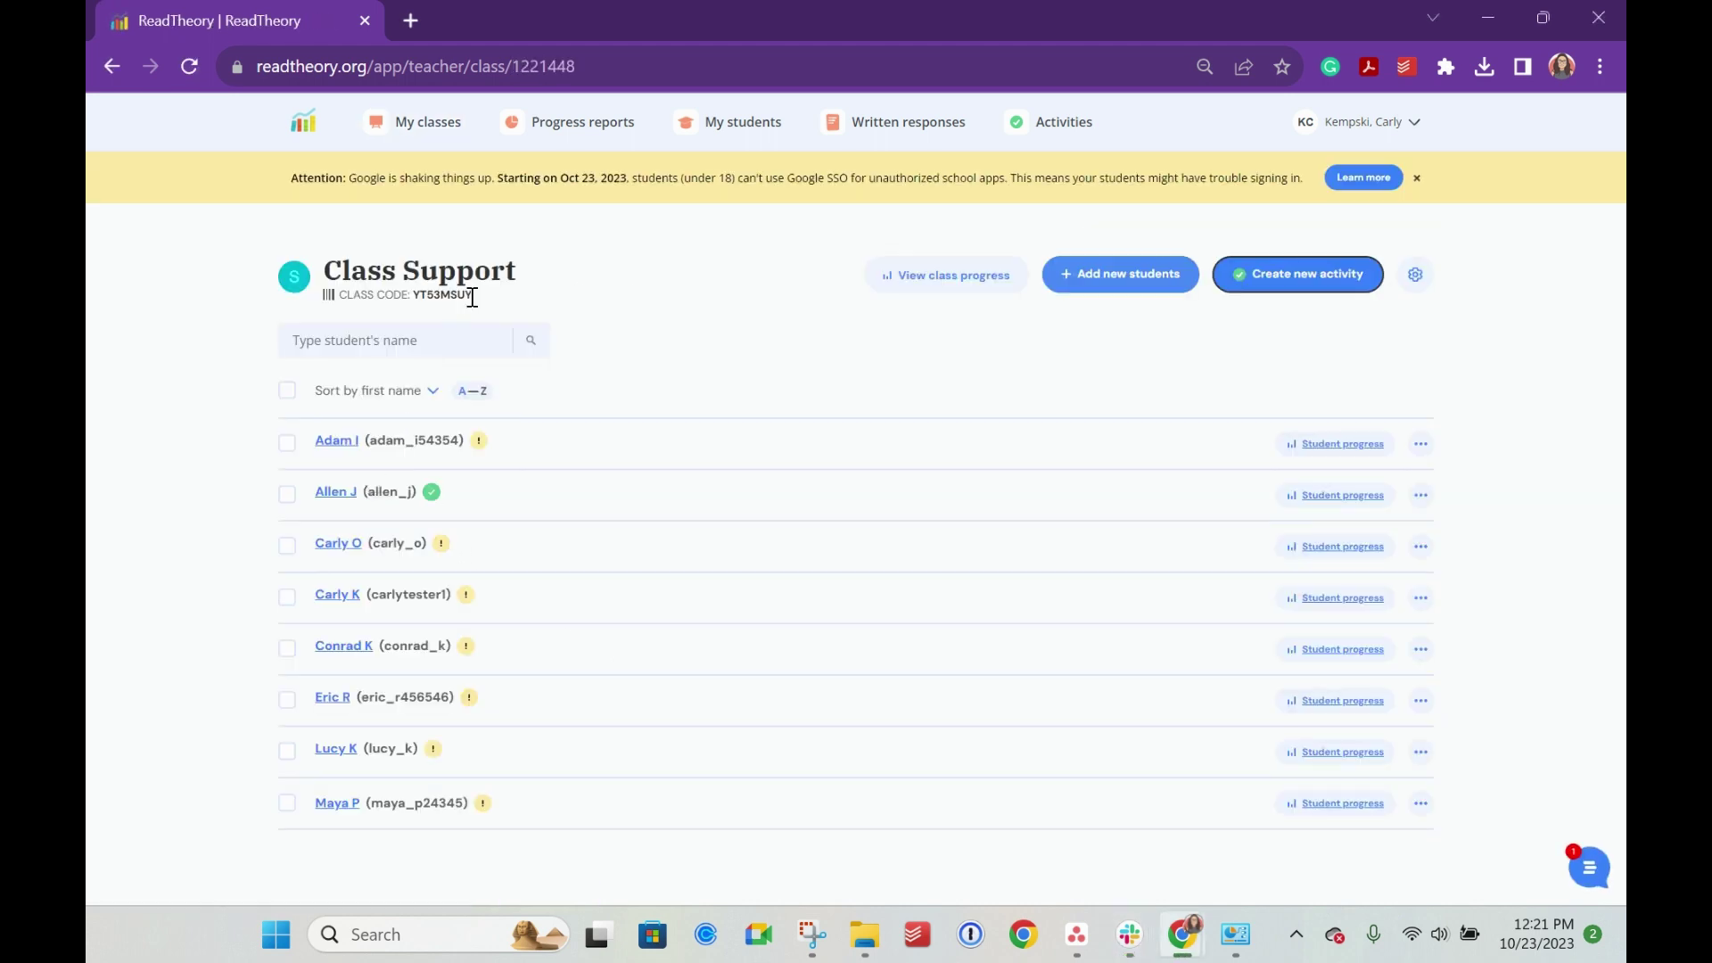
# Step: Select the Support class code so it can be copied
pyautogui.moveTo(472, 296); pyautogui.dragTo(409, 296)
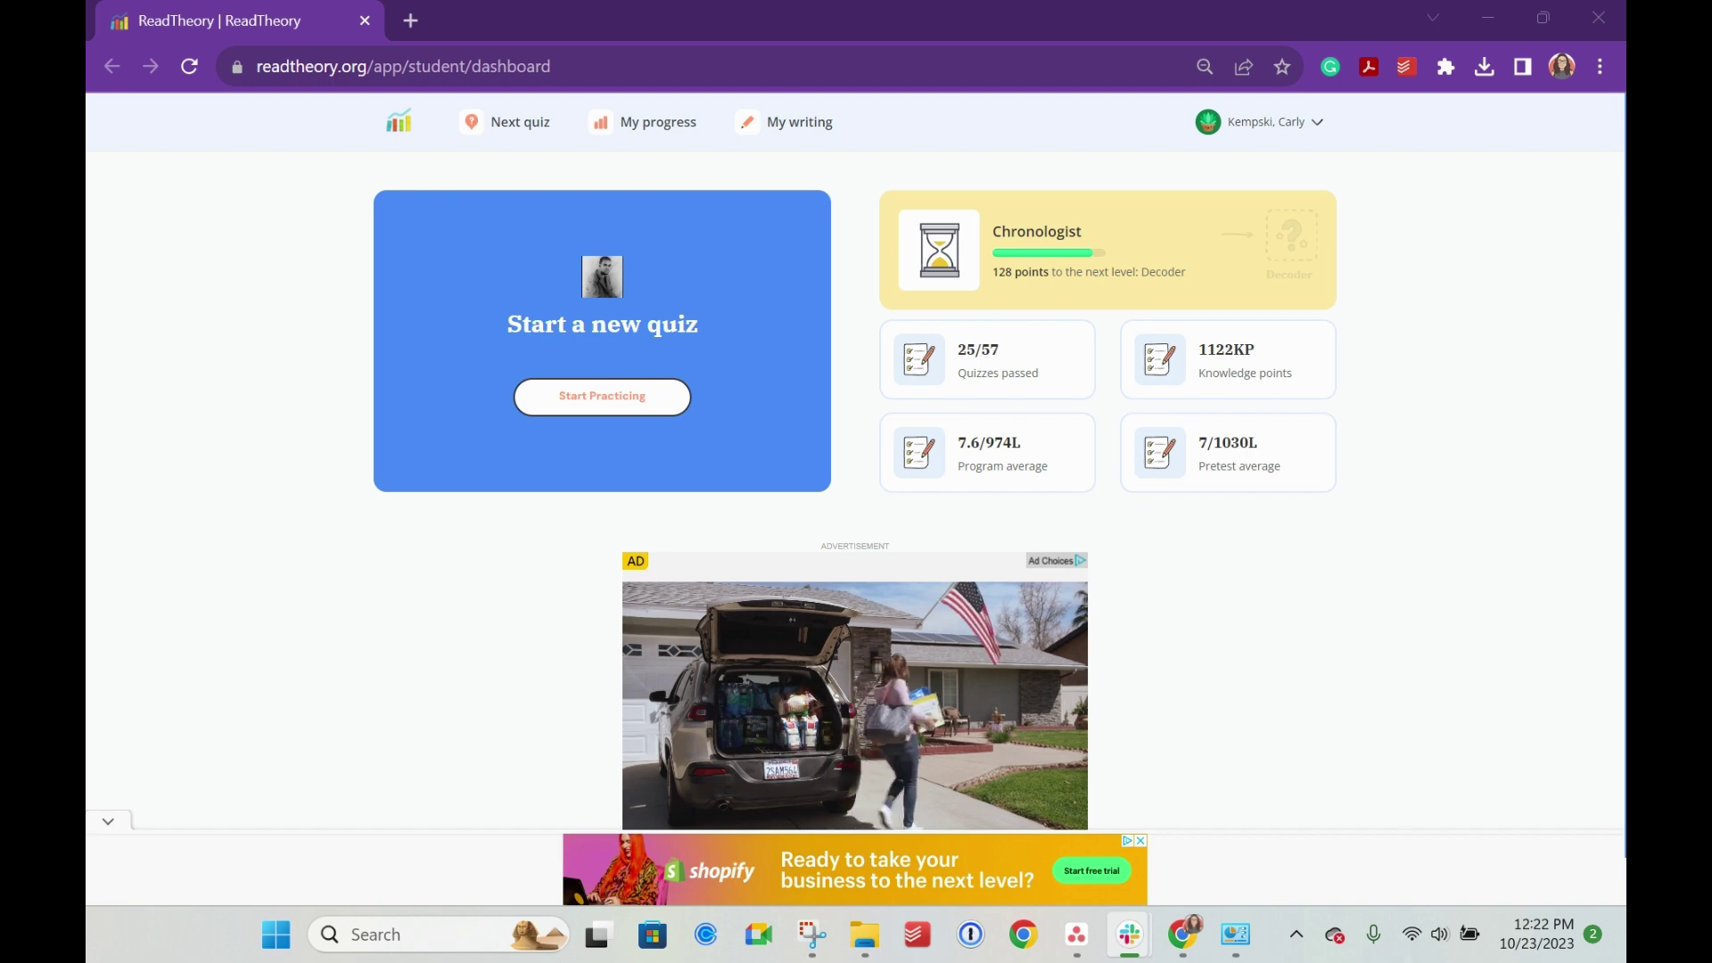
pyautogui.click(1247, 126)
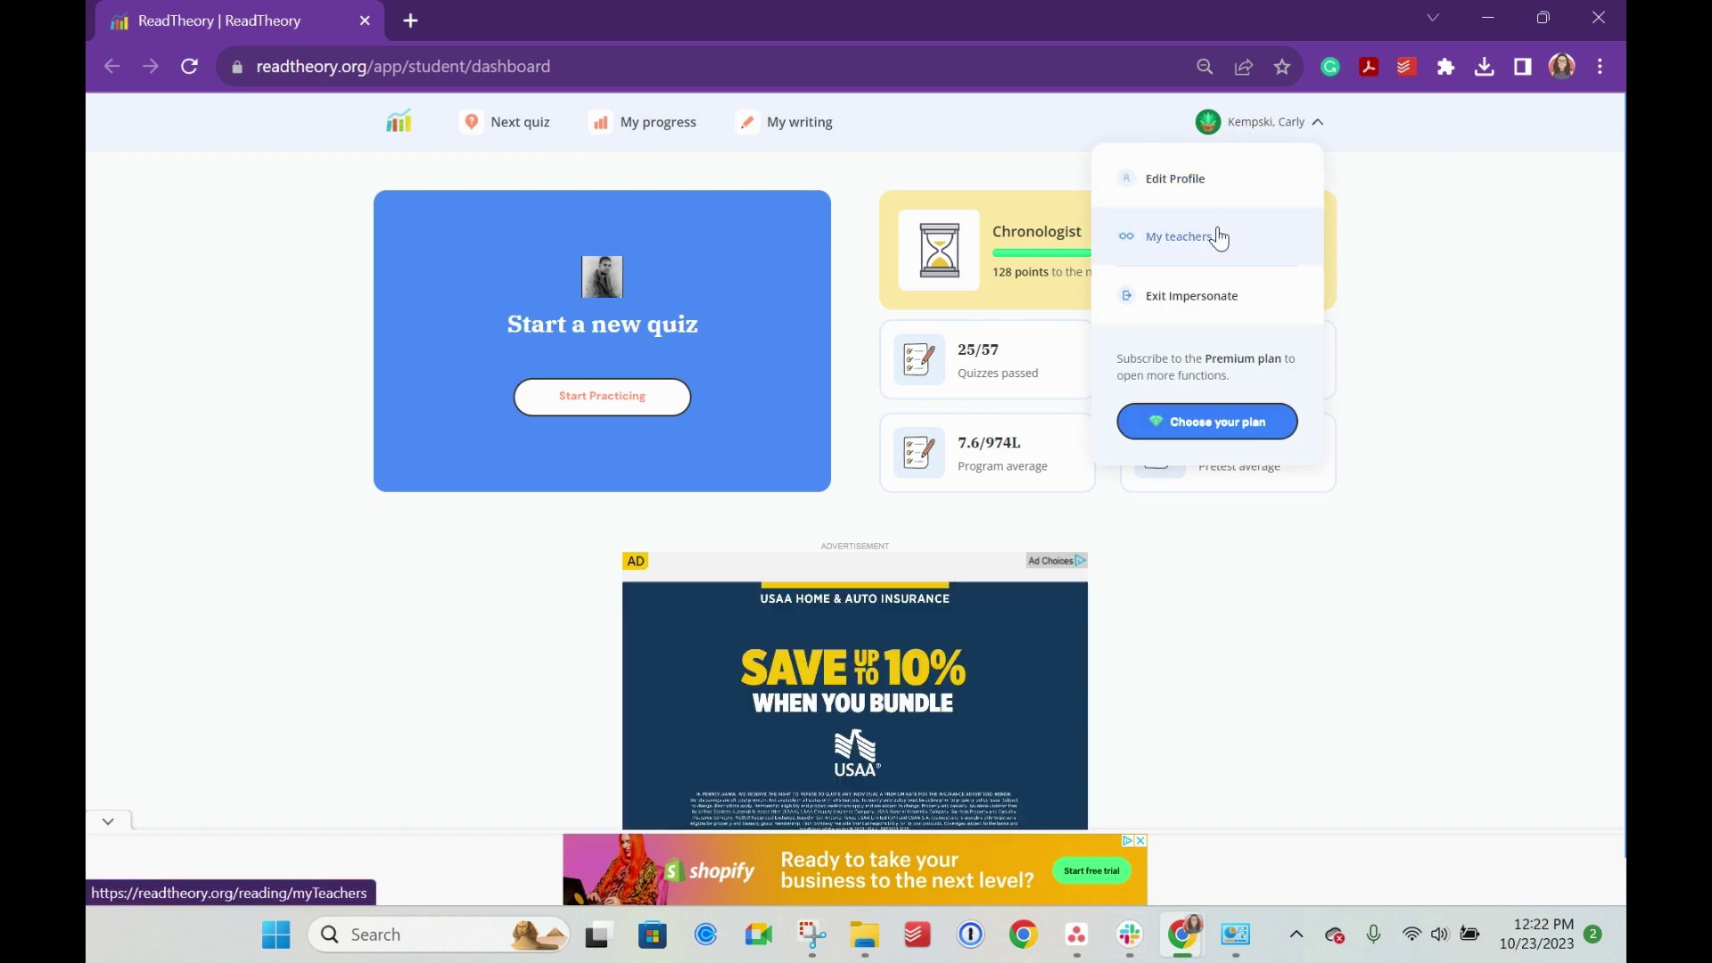
pyautogui.click(1178, 236)
pyautogui.click(1267, 367)
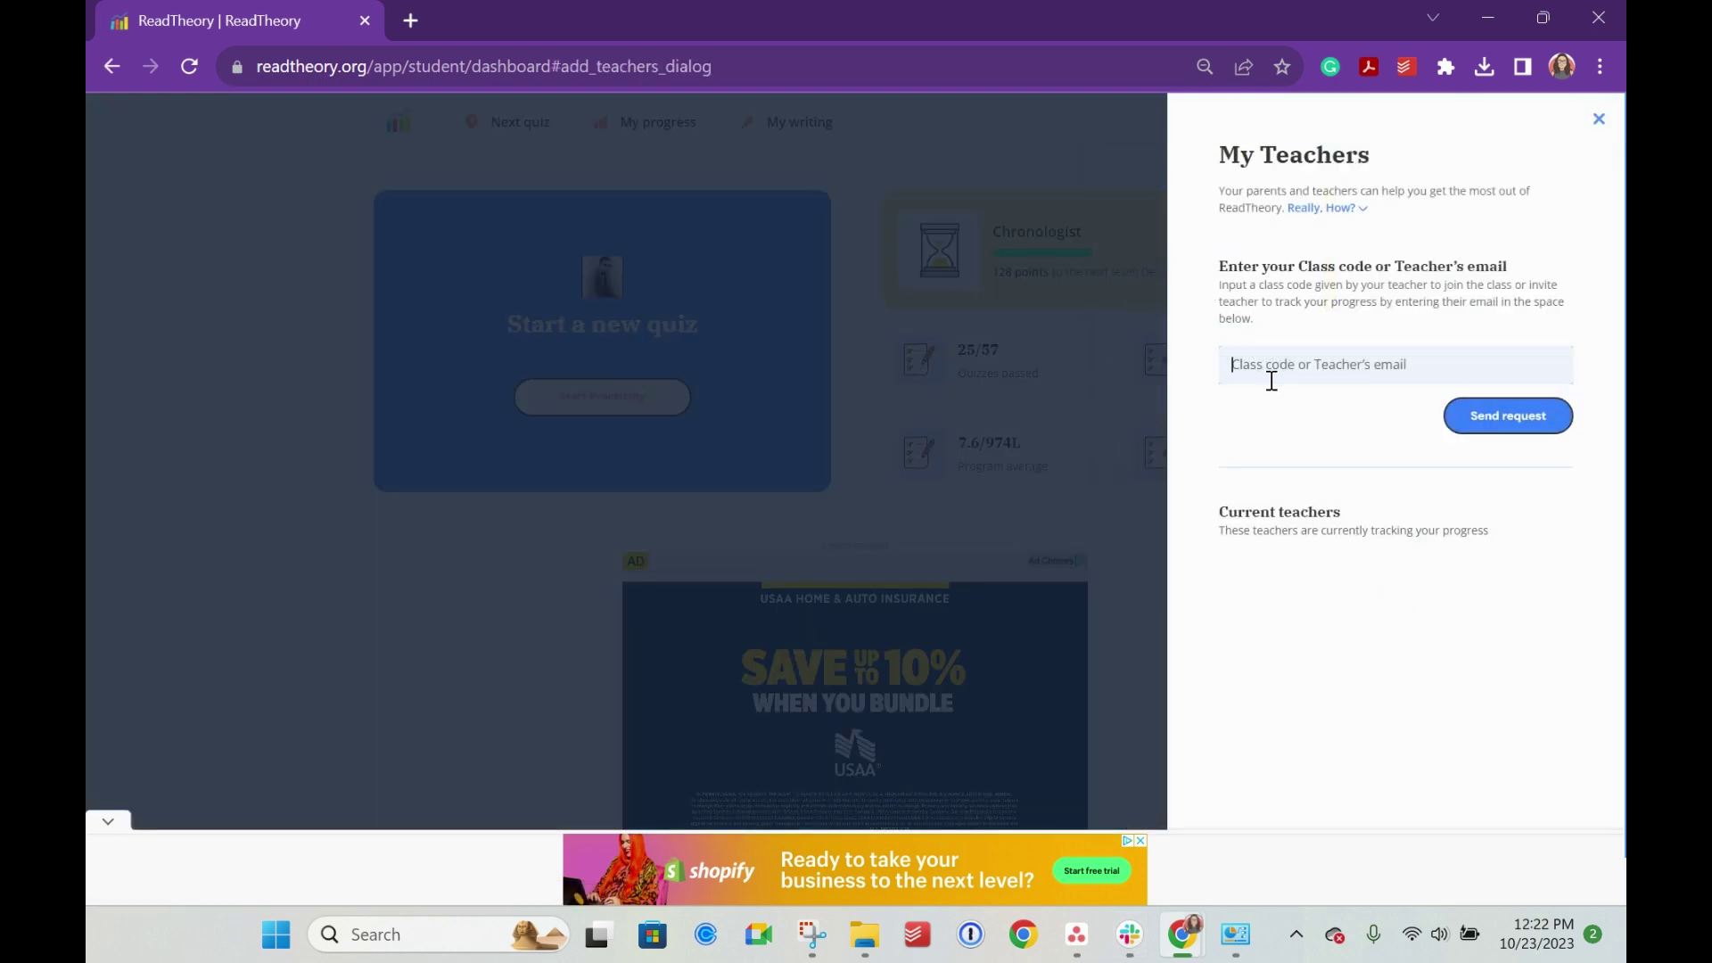
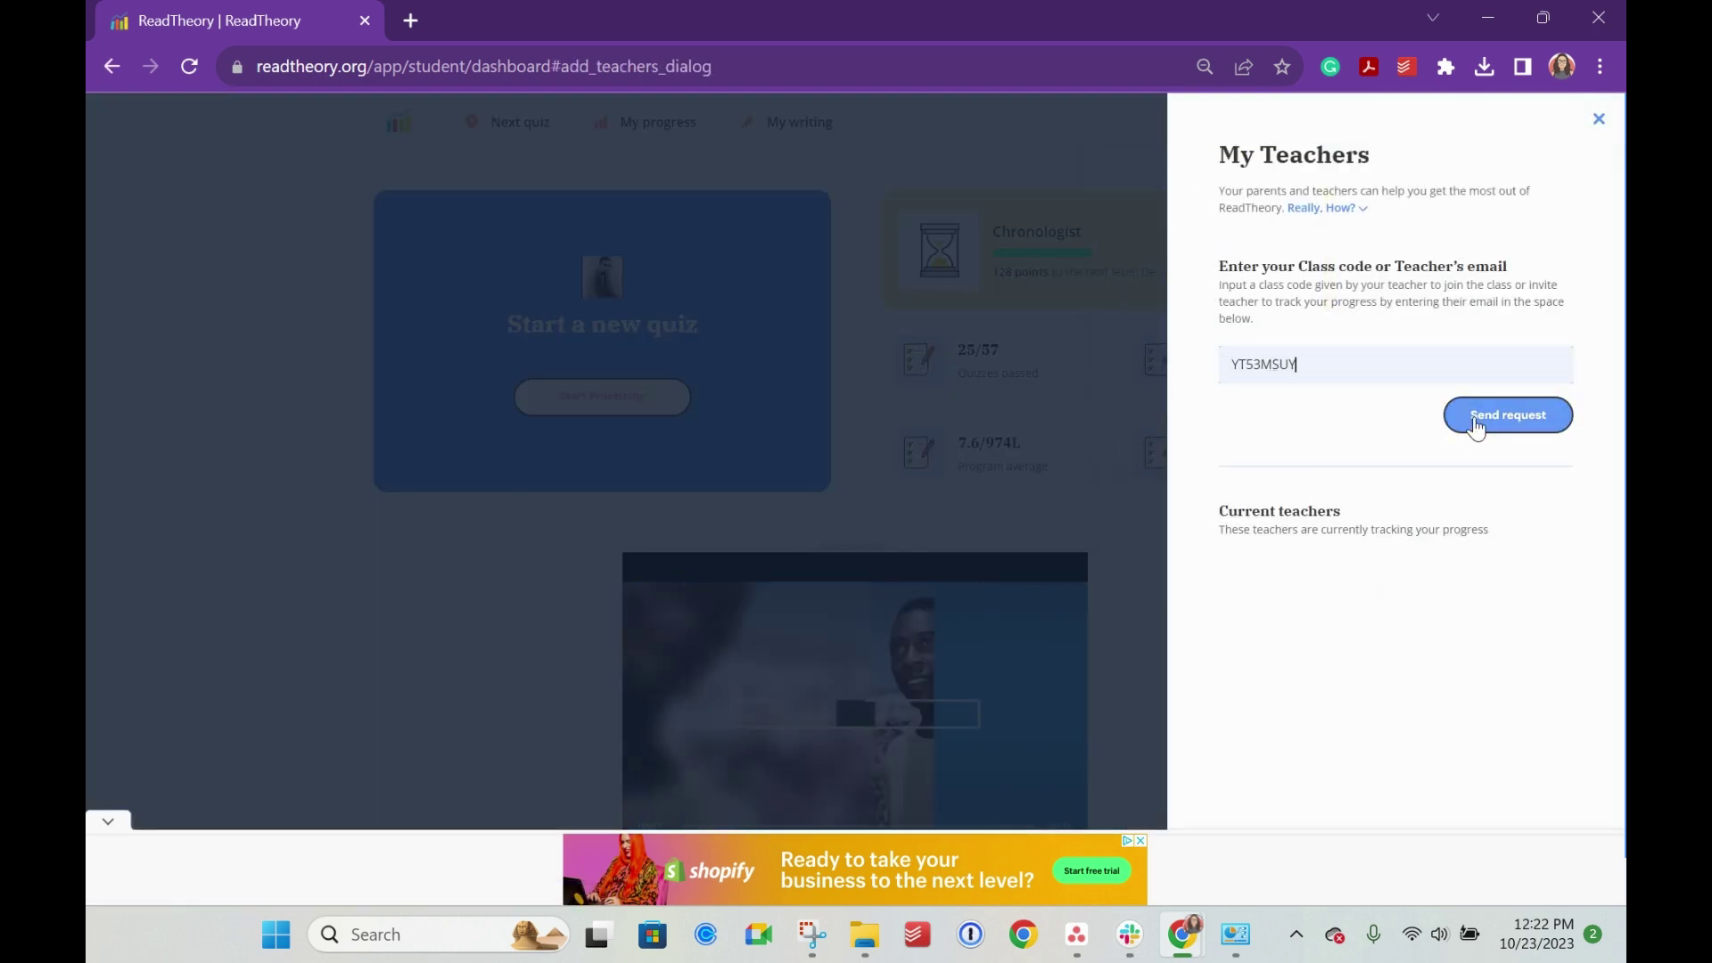
pyautogui.click(1477, 422)
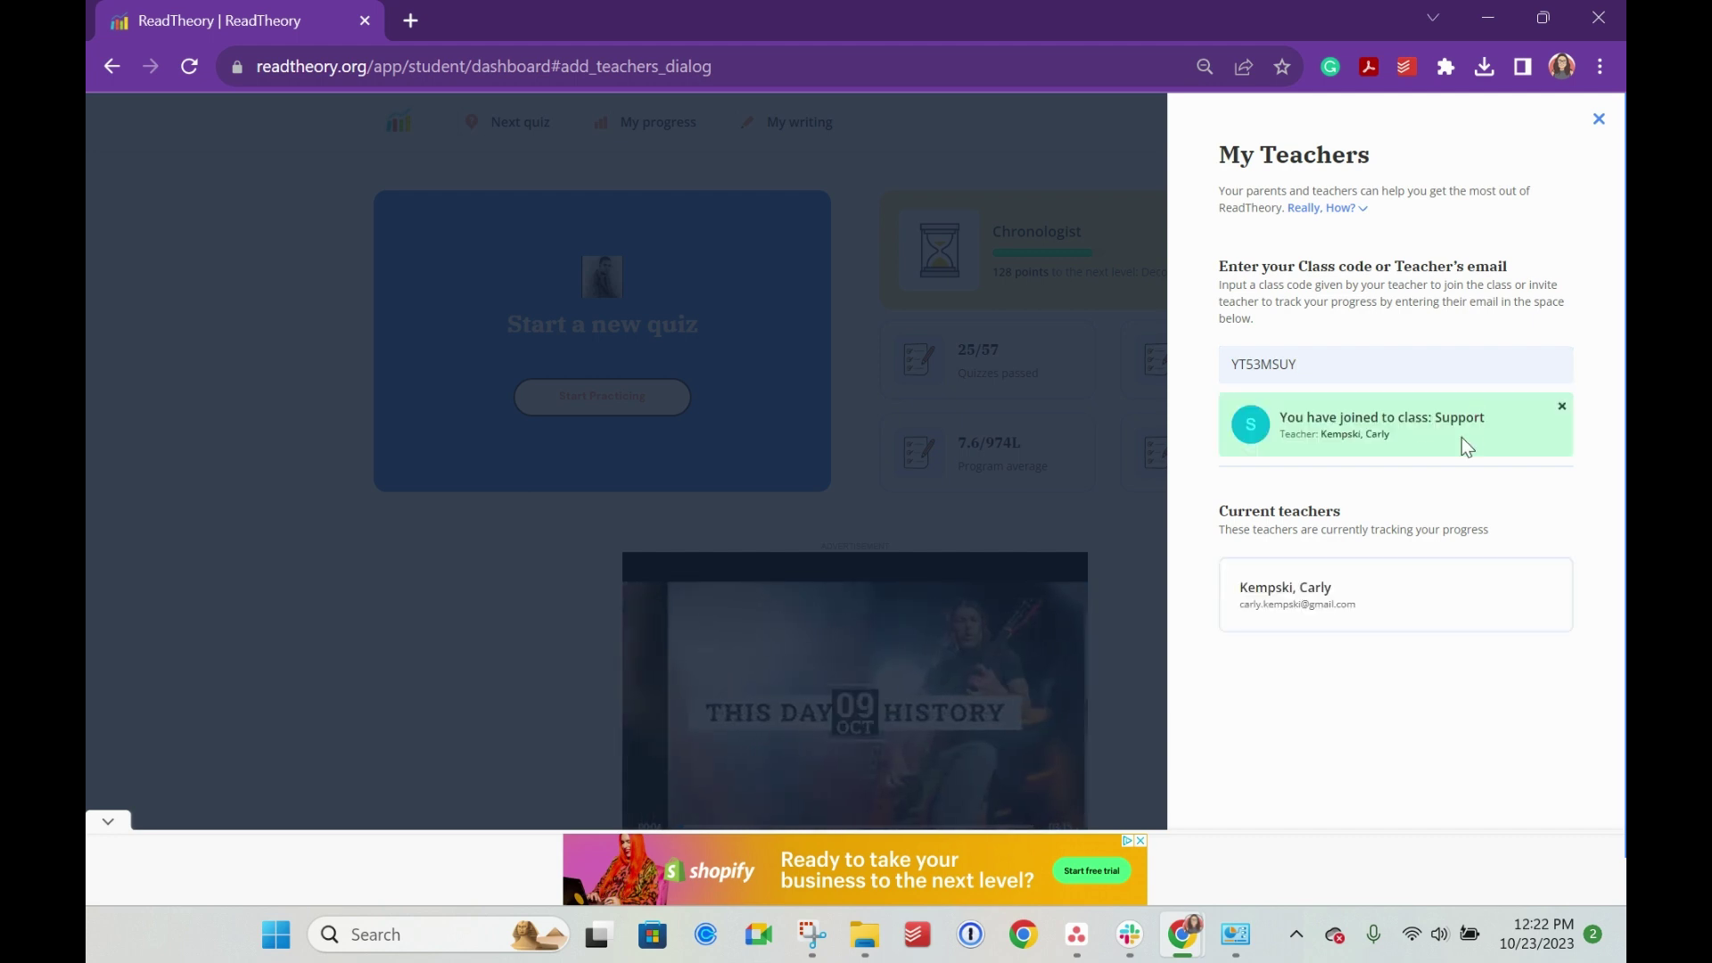